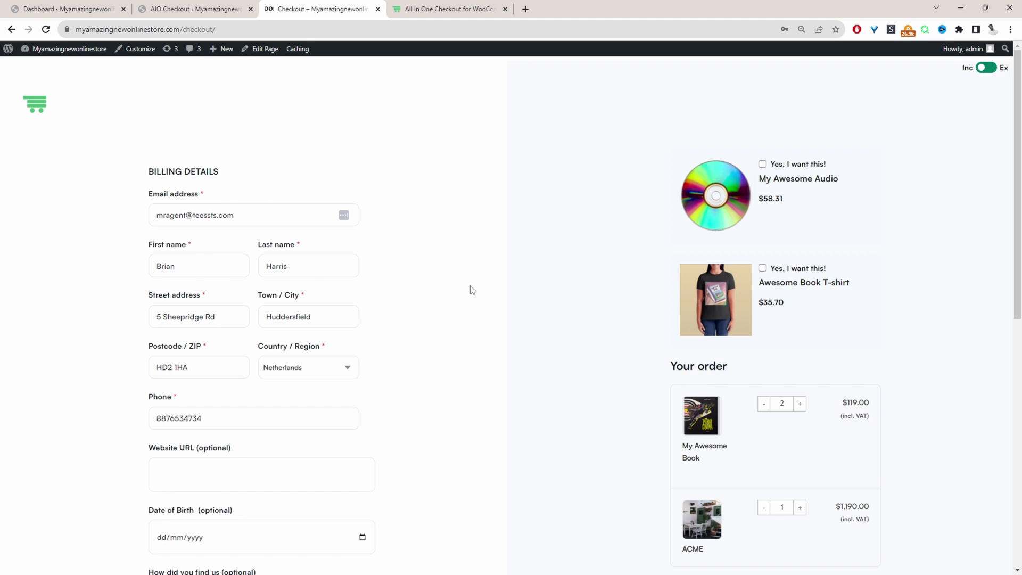
# Set the Date of Birth on the checkout page to 10/10/2023.
pyautogui.scroll(-4, 463, 298)
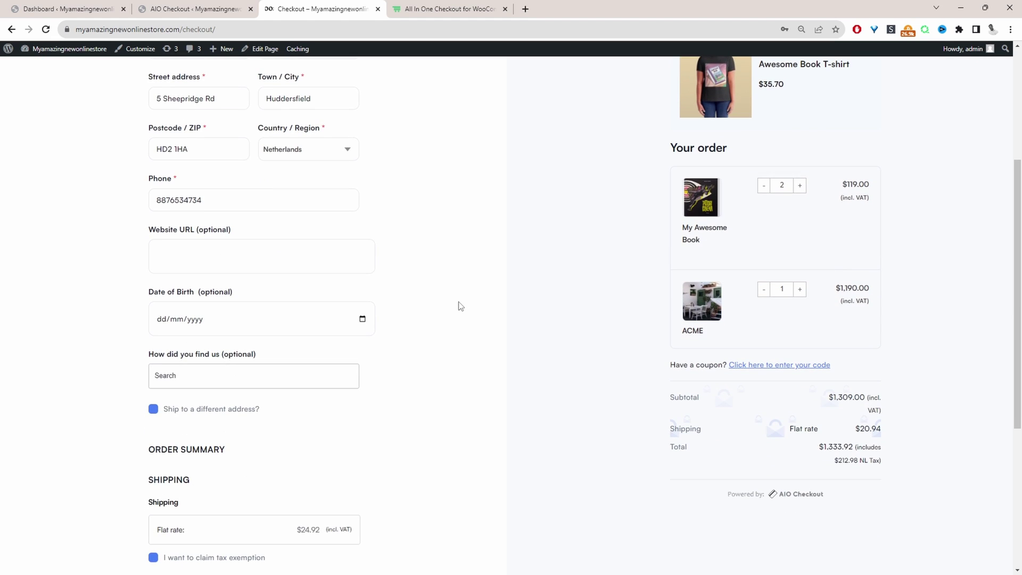
pyautogui.scroll(3, 532, 314)
pyautogui.scroll(-2, 263, 379)
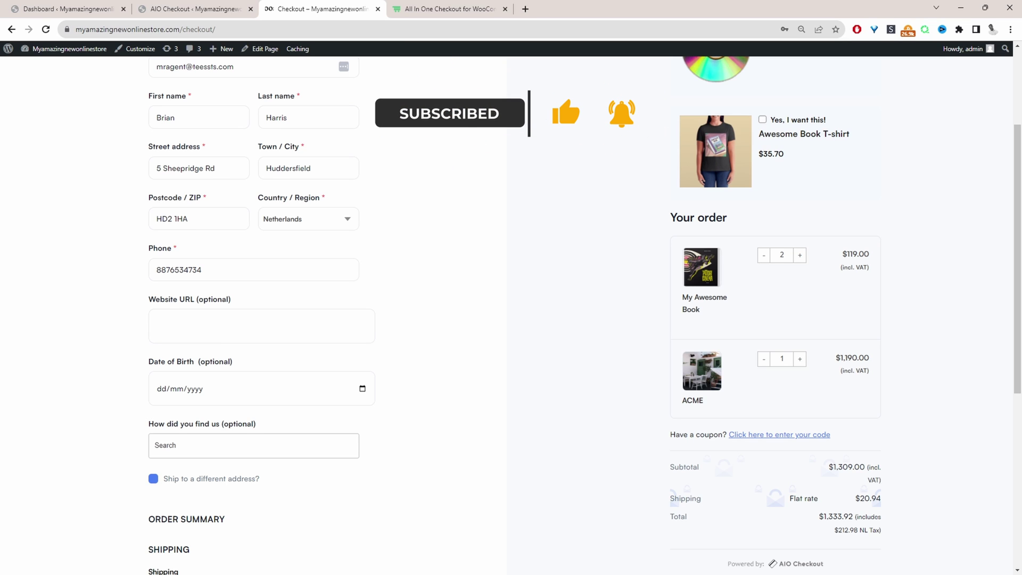
pyautogui.click(140, 388)
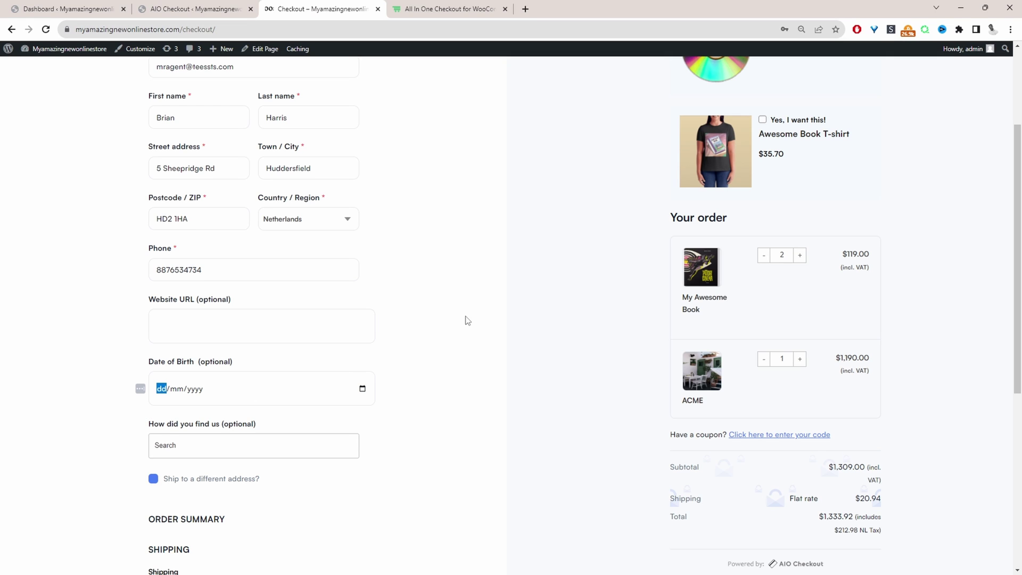
pyautogui.click(362, 389)
pyautogui.click(181, 469)
# Answer 'How did you find us' with Referral, after briefly picking In-store.
pyautogui.click(196, 450)
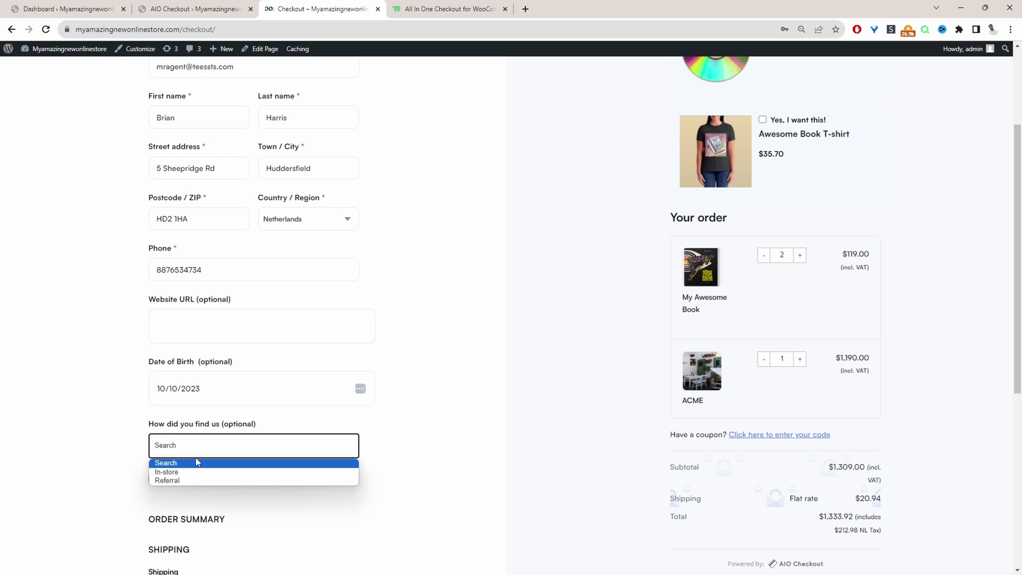
pyautogui.click(194, 471)
pyautogui.click(199, 451)
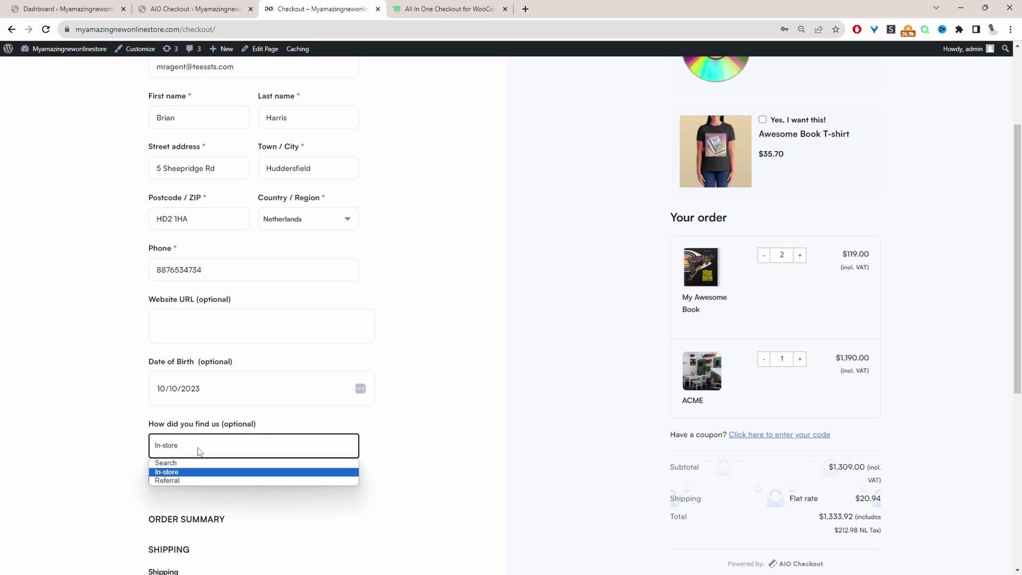
pyautogui.click(191, 481)
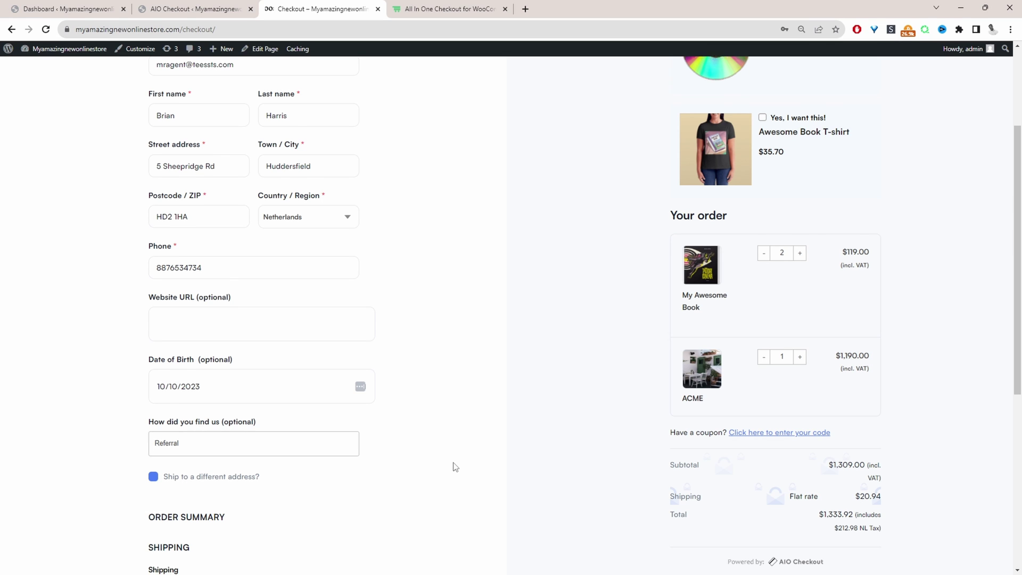
# Leave tax exemption unclaimed after toggling it, and switch to the All In One Checkout plugin tab.
pyautogui.scroll(-6, 375, 484)
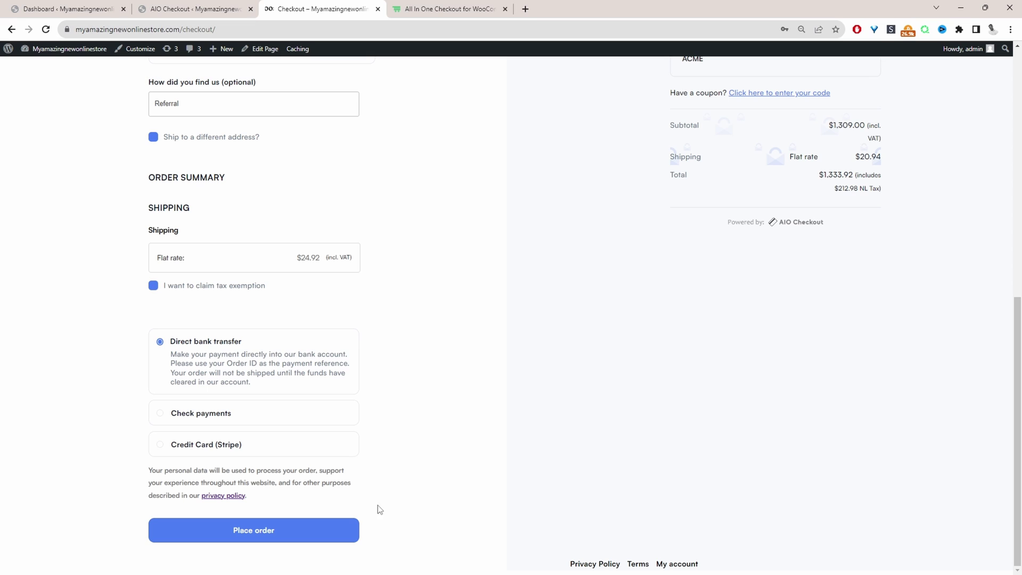
pyautogui.click(154, 286)
pyautogui.click(160, 286)
pyautogui.click(439, 7)
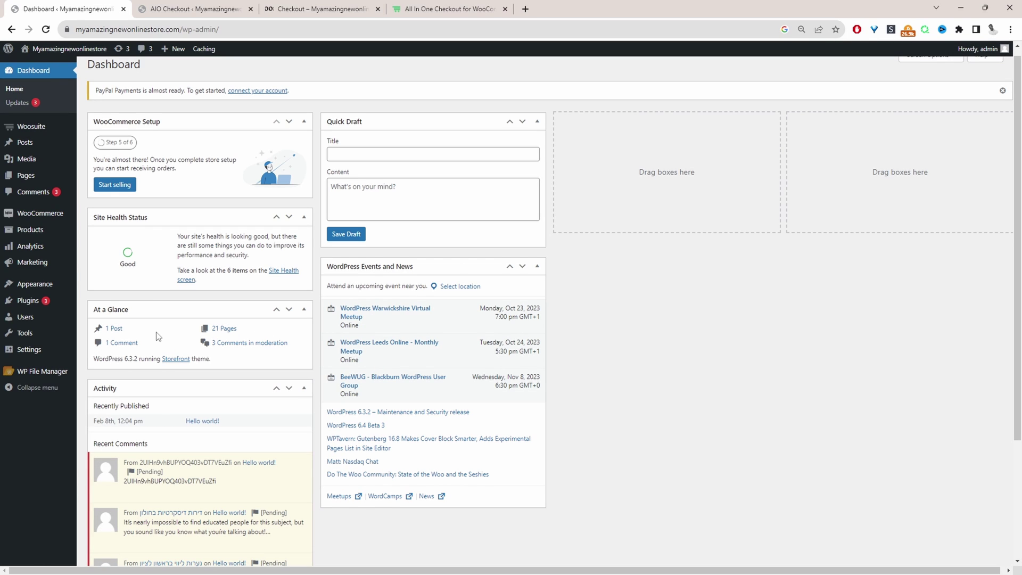
# Open the 'main checkout test' form from the Woosuite Addons AIO Checkout page.
pyautogui.moveTo(56, 302)
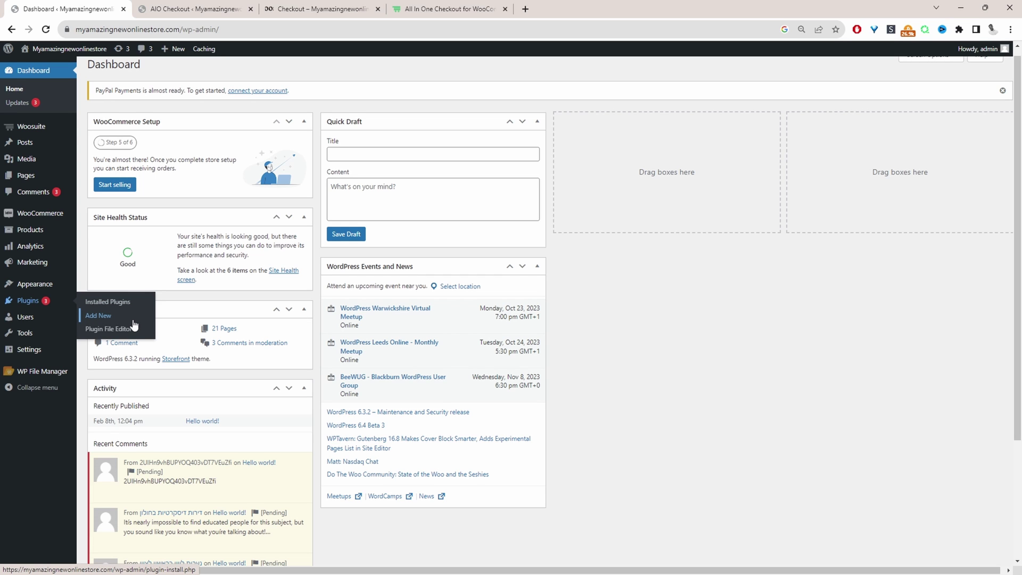
pyautogui.keyDown('ctrl'); pyautogui.click(31, 126); pyautogui.keyUp('ctrl')
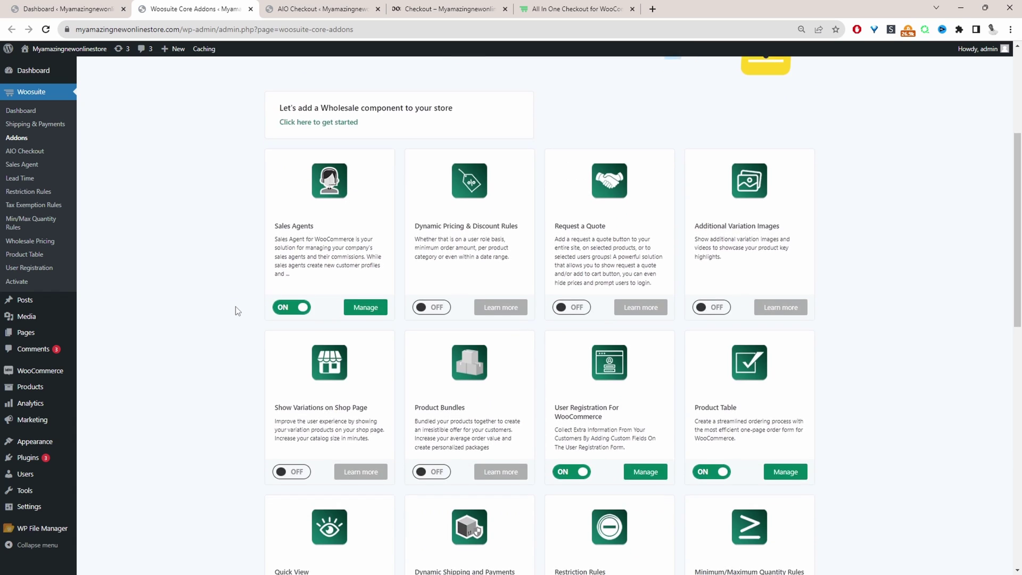
pyautogui.scroll(-10, 235, 308)
pyautogui.scroll(-3, 239, 316)
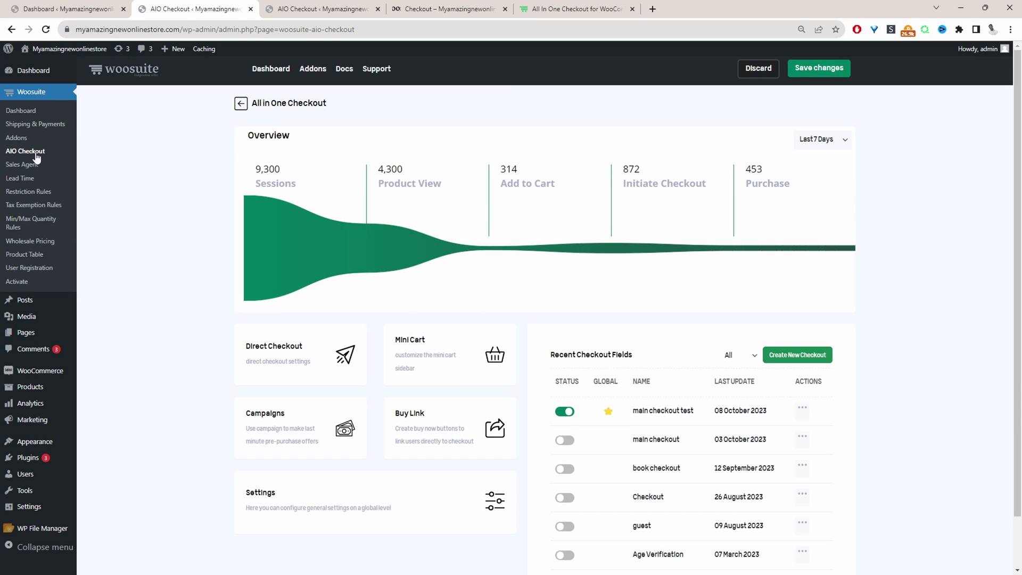
pyautogui.scroll(-1, 904, 301)
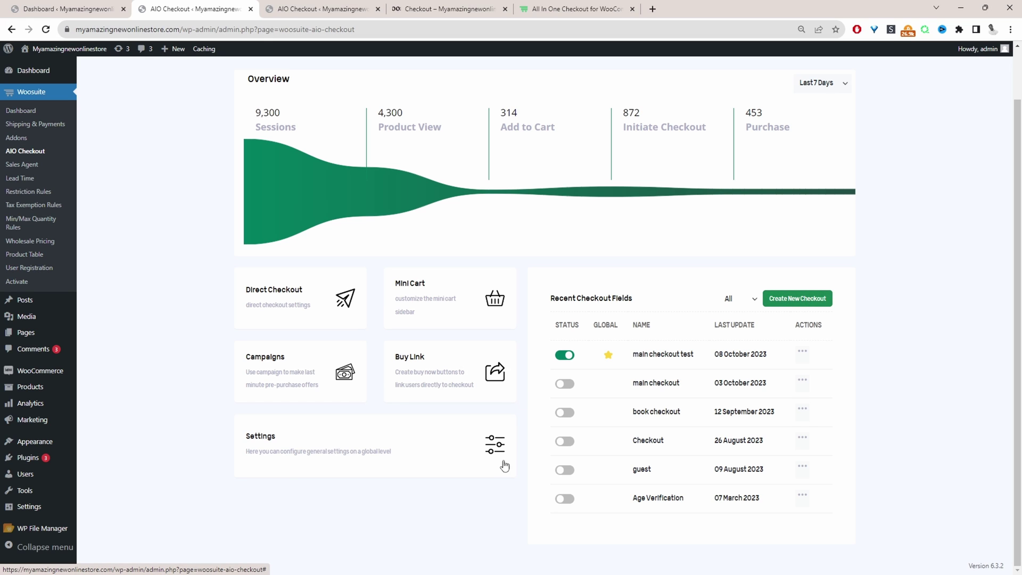
pyautogui.click(656, 355)
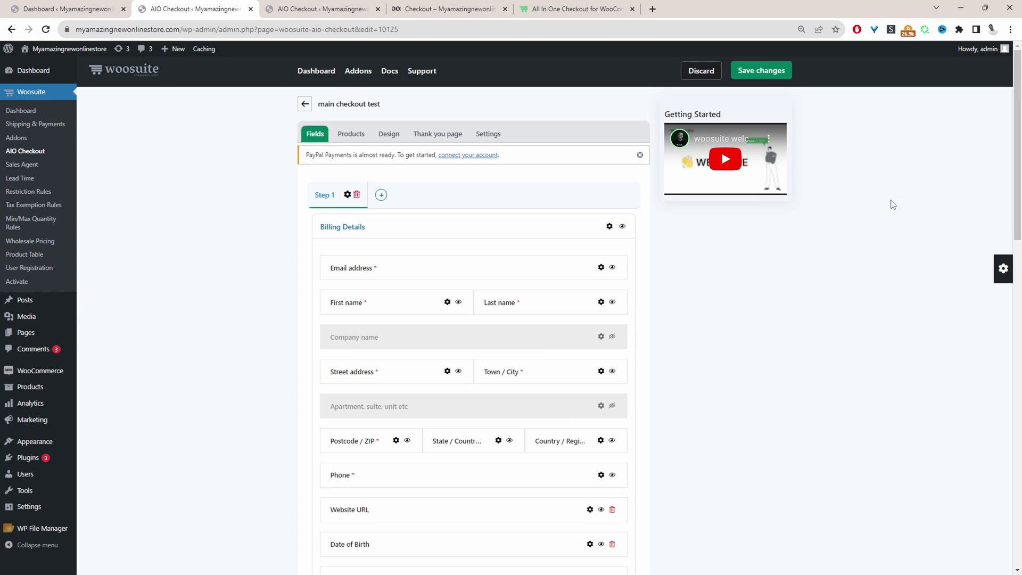
# Add a Select field atop Billing Details labelled 'How did you find us'.
pyautogui.click(1003, 268)
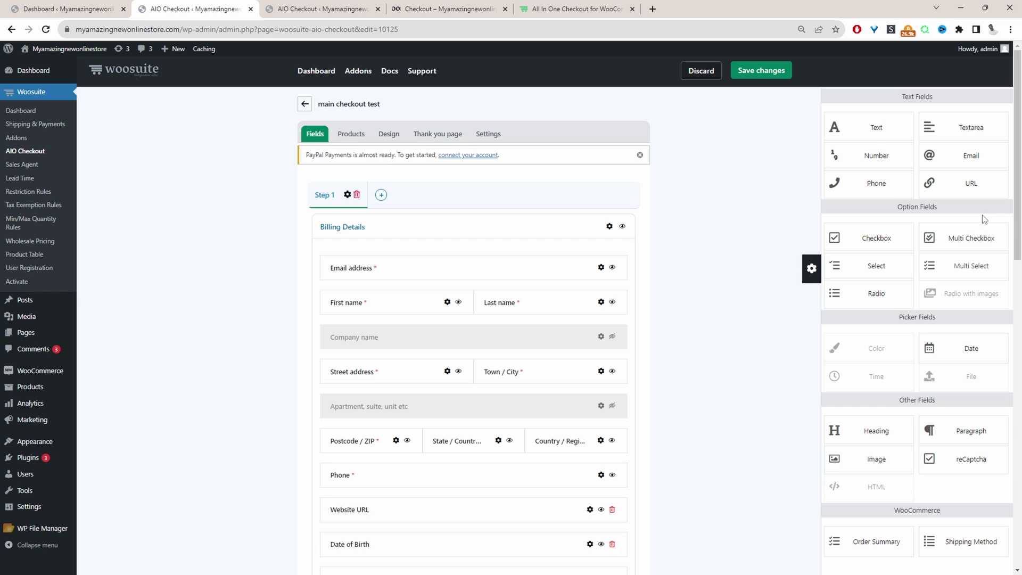
pyautogui.moveTo(839, 273); pyautogui.dragTo(538, 264)
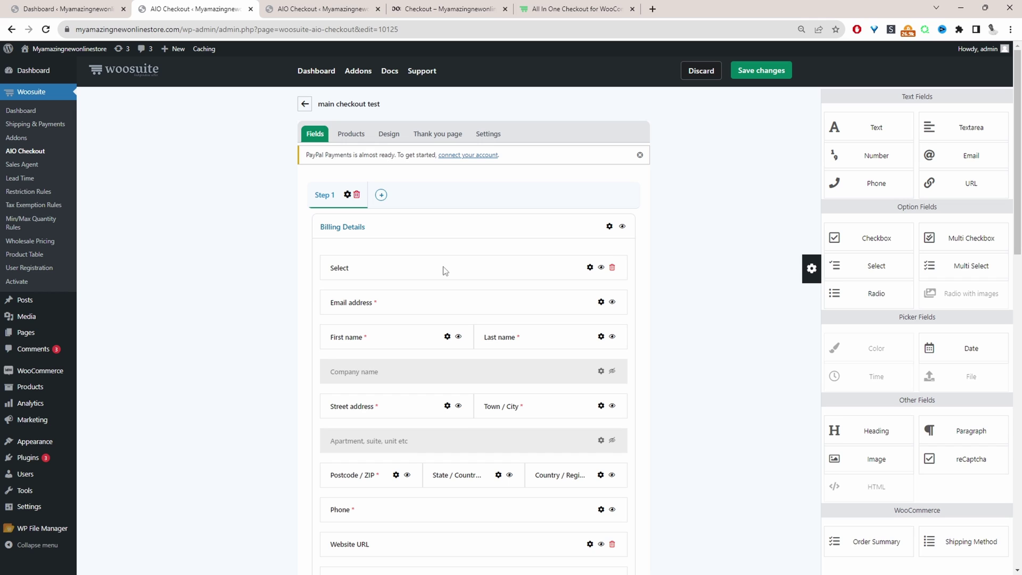
pyautogui.click(590, 268)
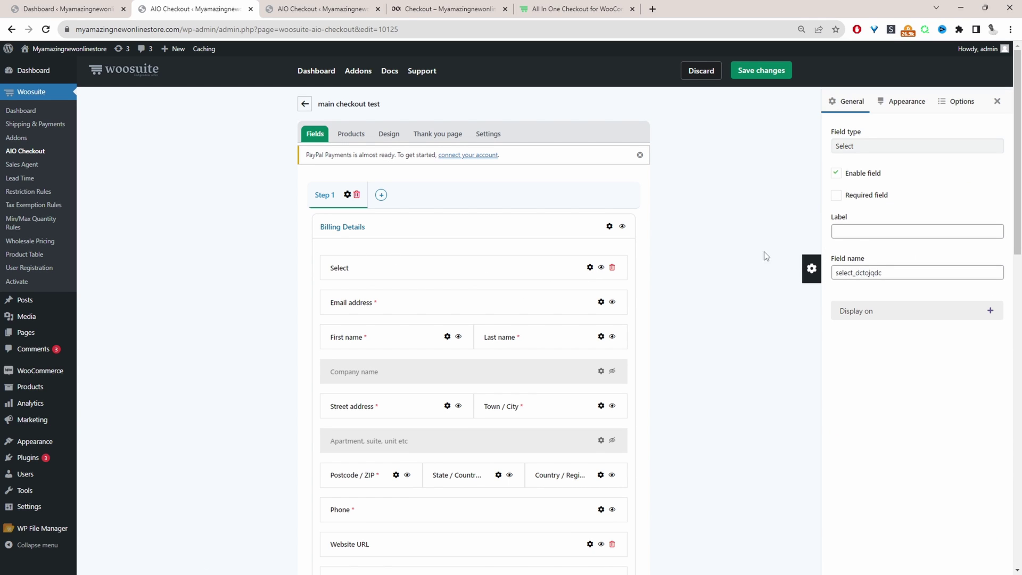
pyautogui.click(864, 231)
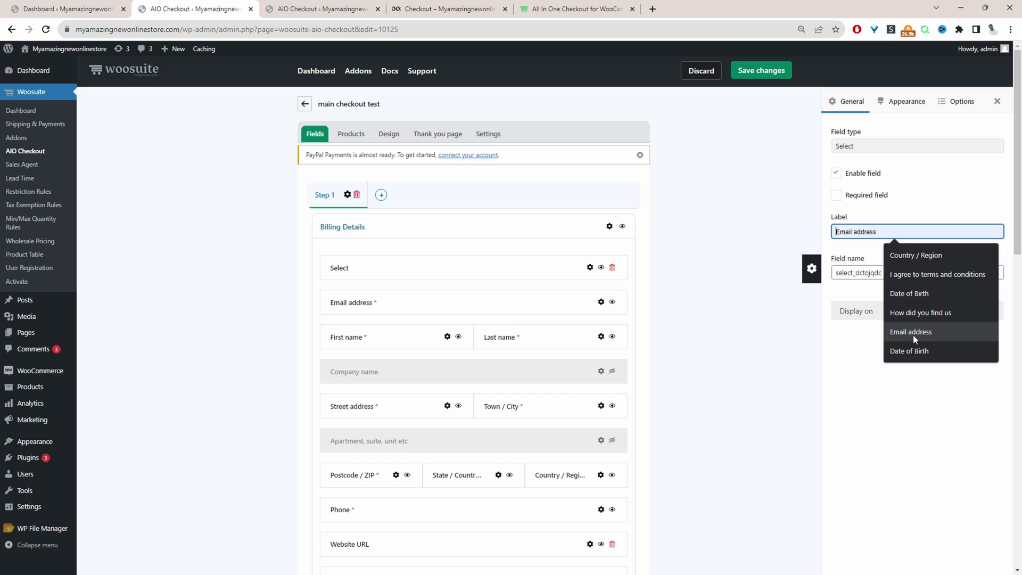
pyautogui.click(916, 315)
pyautogui.click(918, 318)
pyautogui.click(918, 317)
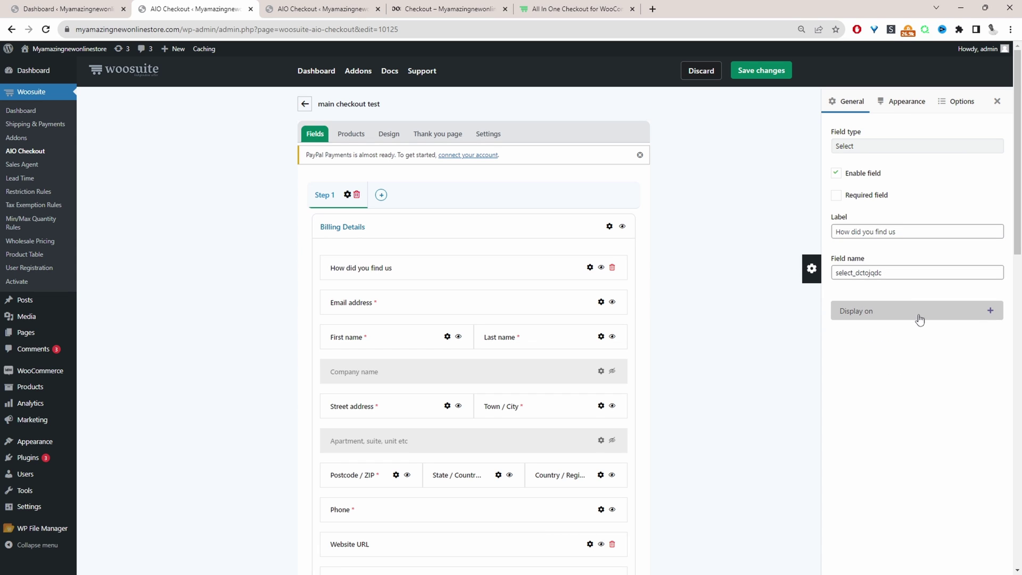
# Try half and one-third width for the new field's Appearance size.
pyautogui.click(912, 106)
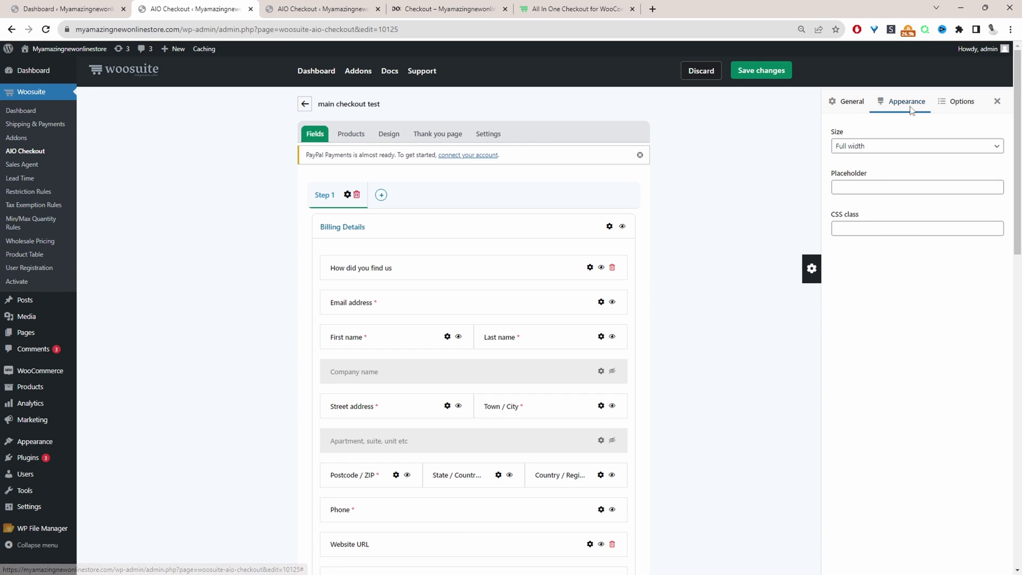
pyautogui.click(881, 146)
pyautogui.click(875, 168)
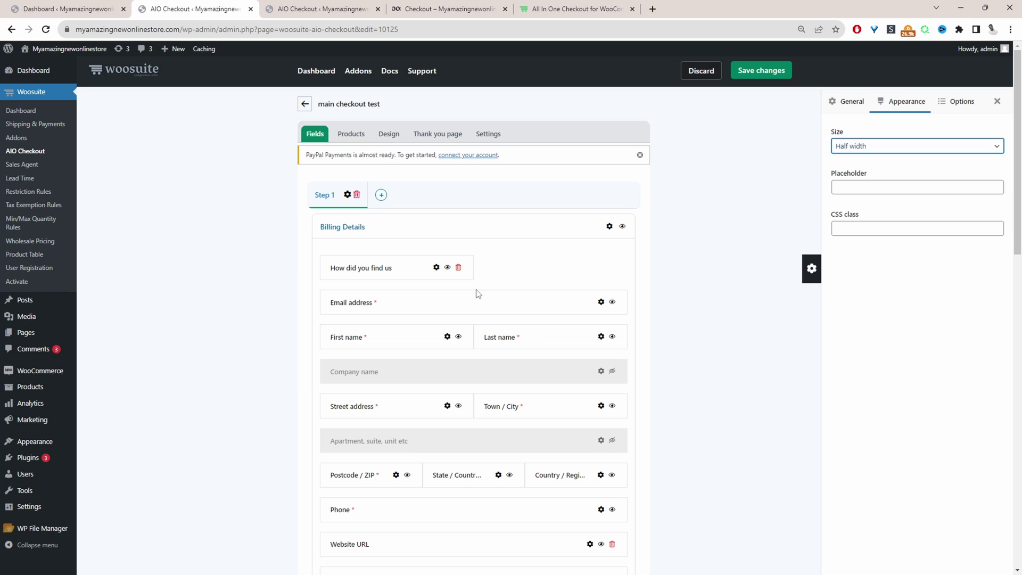
pyautogui.click(869, 147)
pyautogui.click(873, 178)
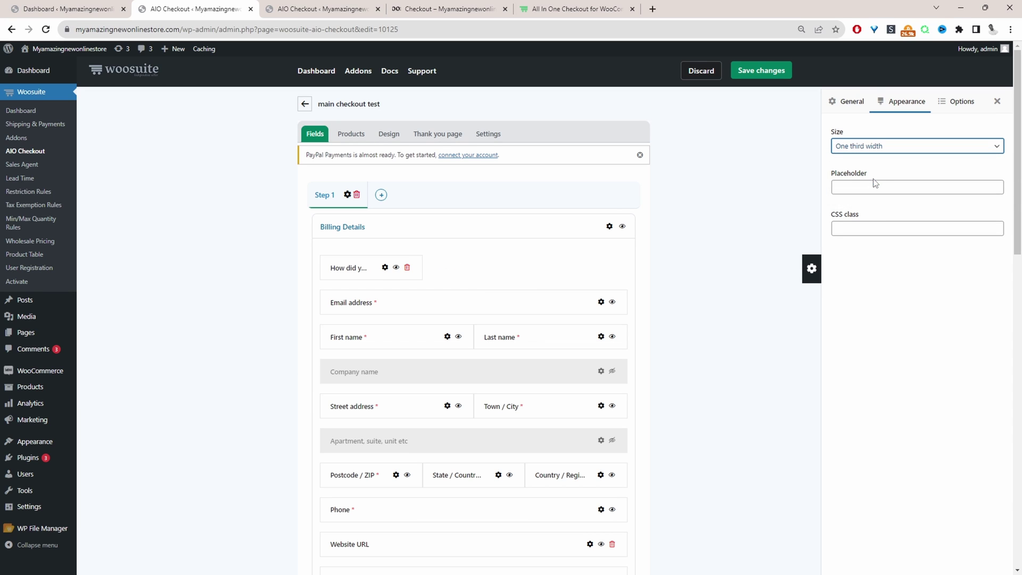
pyautogui.click(876, 147)
# Make the field full width and give it a first option labelled Search with value search.
pyautogui.click(873, 158)
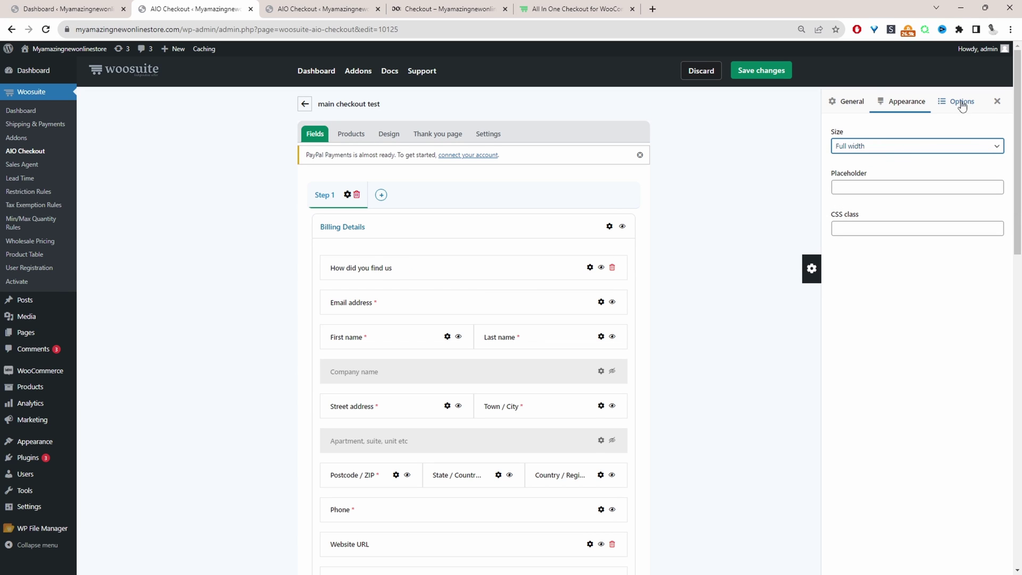
pyautogui.click(961, 102)
pyautogui.click(917, 155)
pyautogui.click(872, 134)
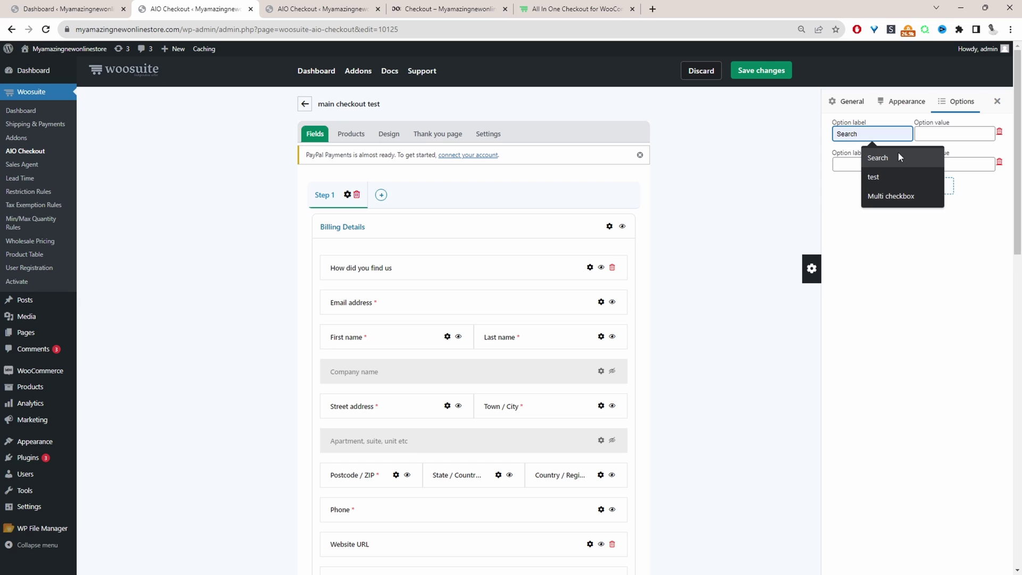
pyautogui.click(898, 154)
pyautogui.click(937, 134)
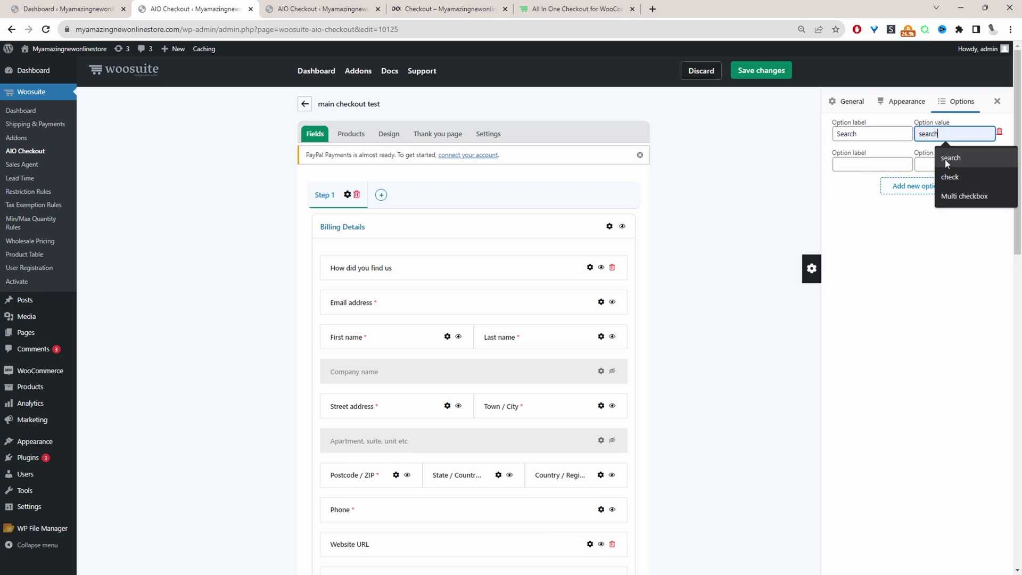
pyautogui.click(946, 159)
# Add another blank option row, close the options, and move the field to Billing Details' end.
pyautogui.click(872, 165)
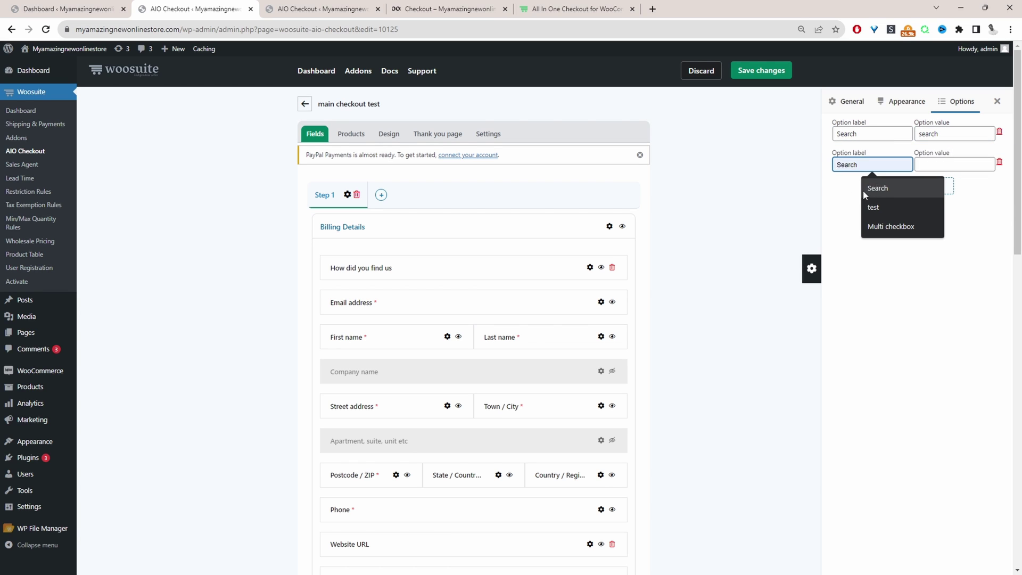
pyautogui.click(984, 210)
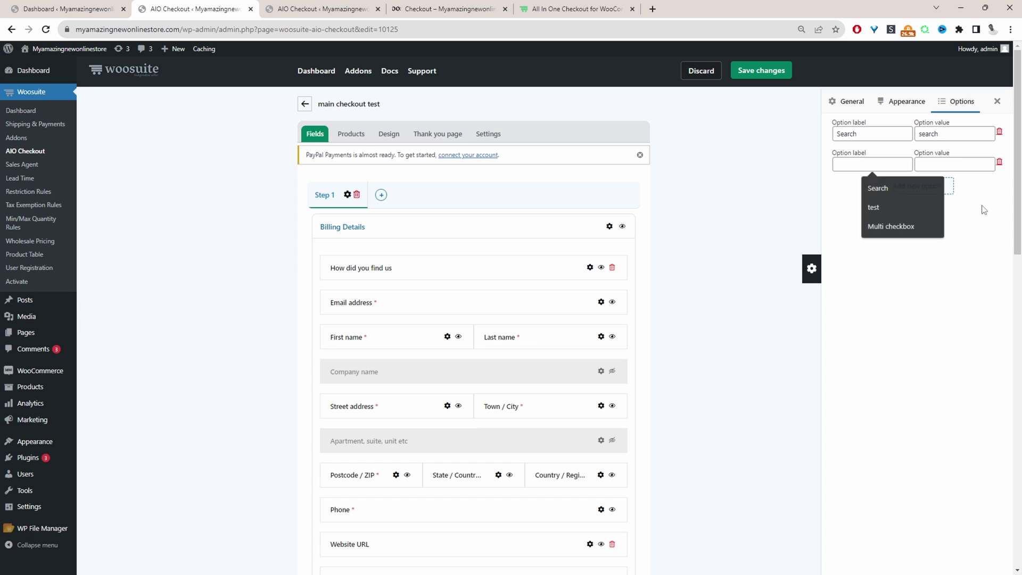
pyautogui.click(917, 185)
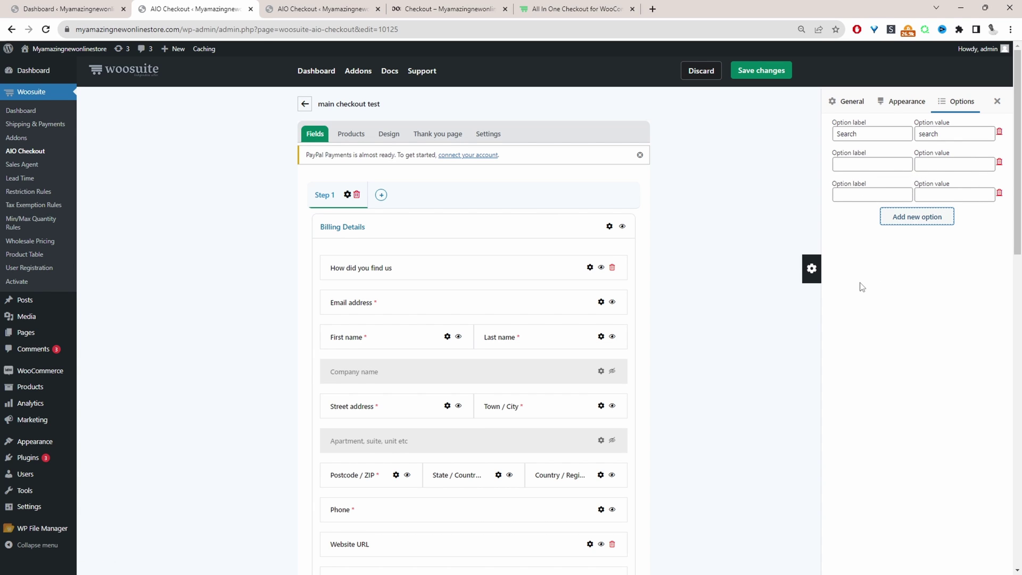
pyautogui.click(998, 102)
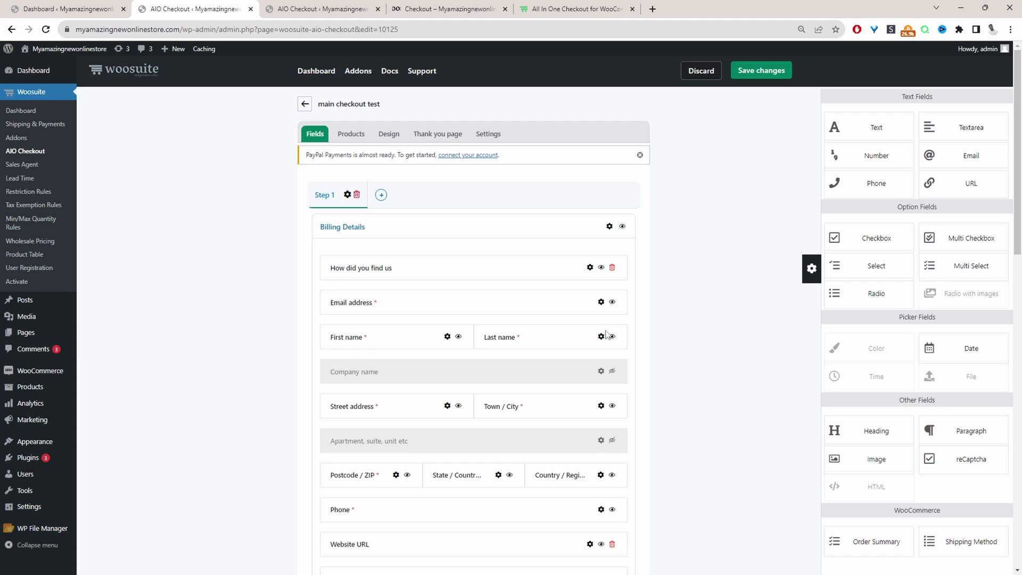
pyautogui.click(611, 267)
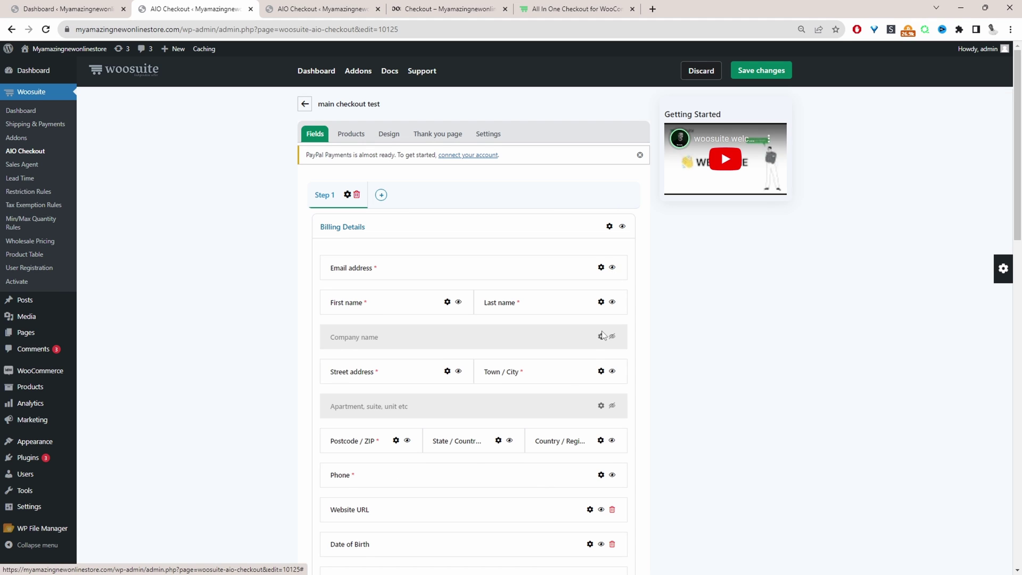
# Add a Date field to Billing Details, then delete it again.
pyautogui.scroll(-1, 544, 407)
pyautogui.scroll(-2, 544, 407)
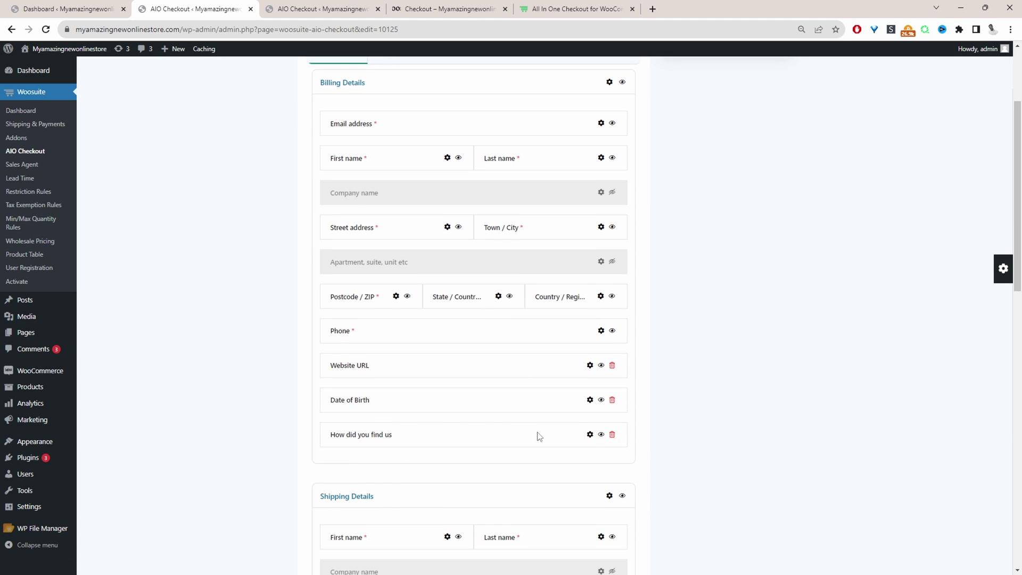
pyautogui.click(1002, 268)
pyautogui.moveTo(961, 349); pyautogui.dragTo(520, 419)
pyautogui.click(612, 469)
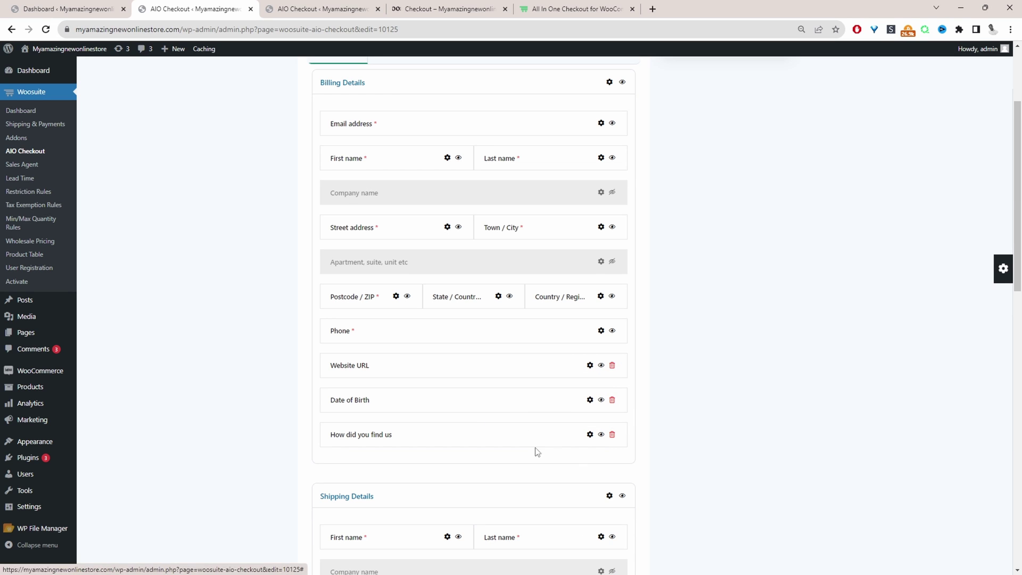
# Make Date of Birth a Min Age Field with a minimum age of 21.
pyautogui.click(590, 399)
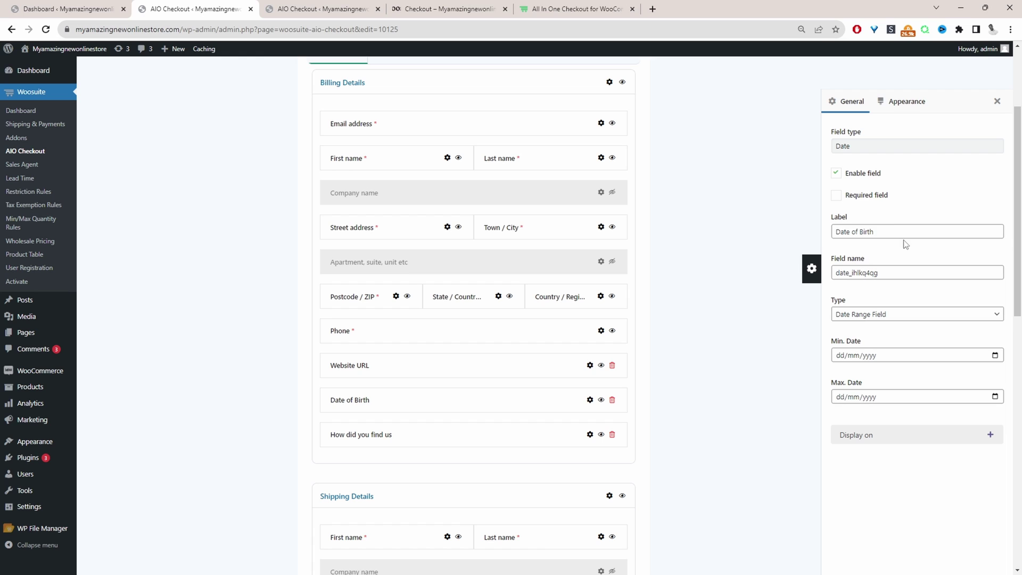
pyautogui.moveTo(892, 231); pyautogui.dragTo(832, 241)
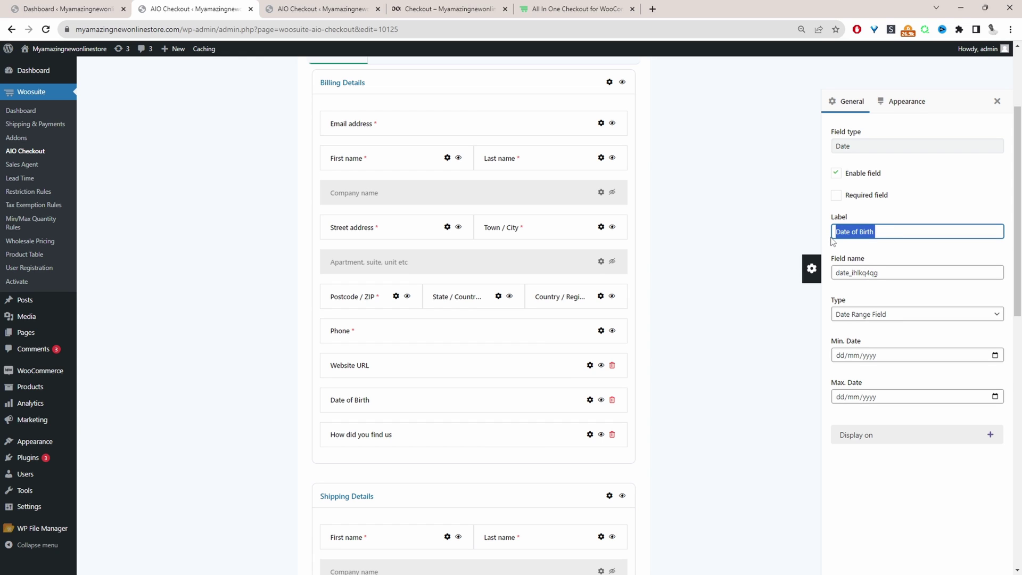
pyautogui.click(862, 314)
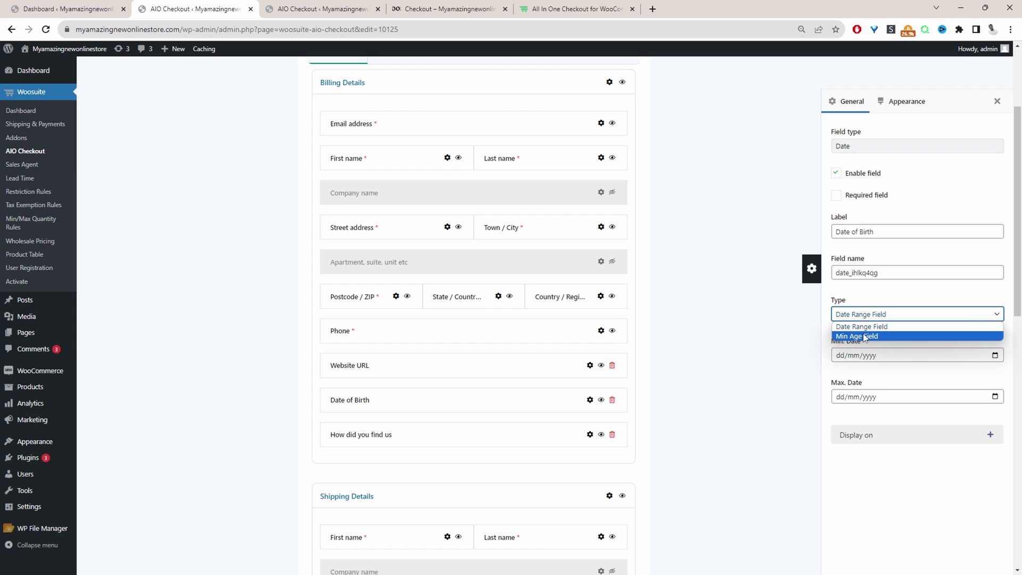
pyautogui.click(864, 336)
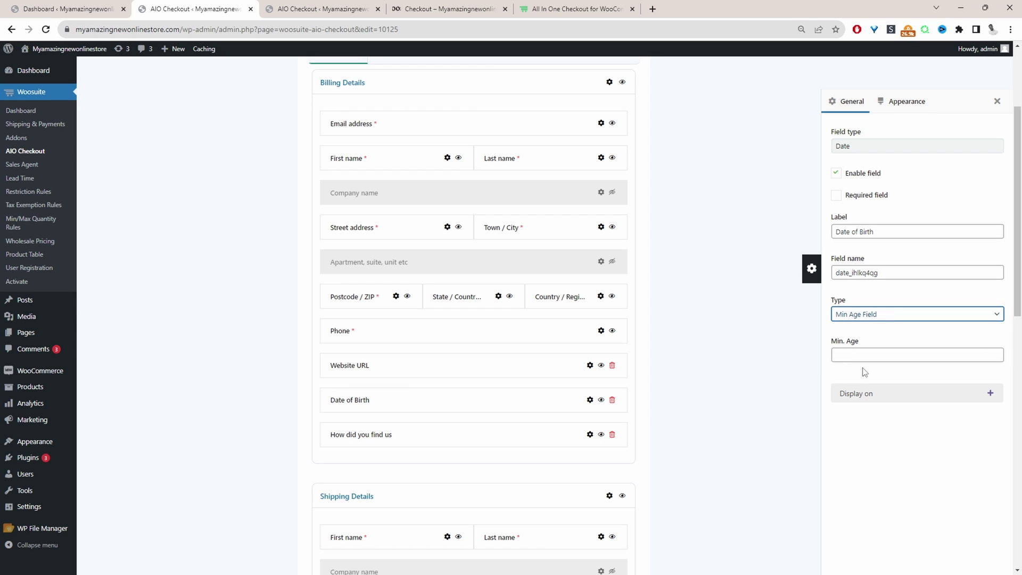
pyautogui.click(895, 355)
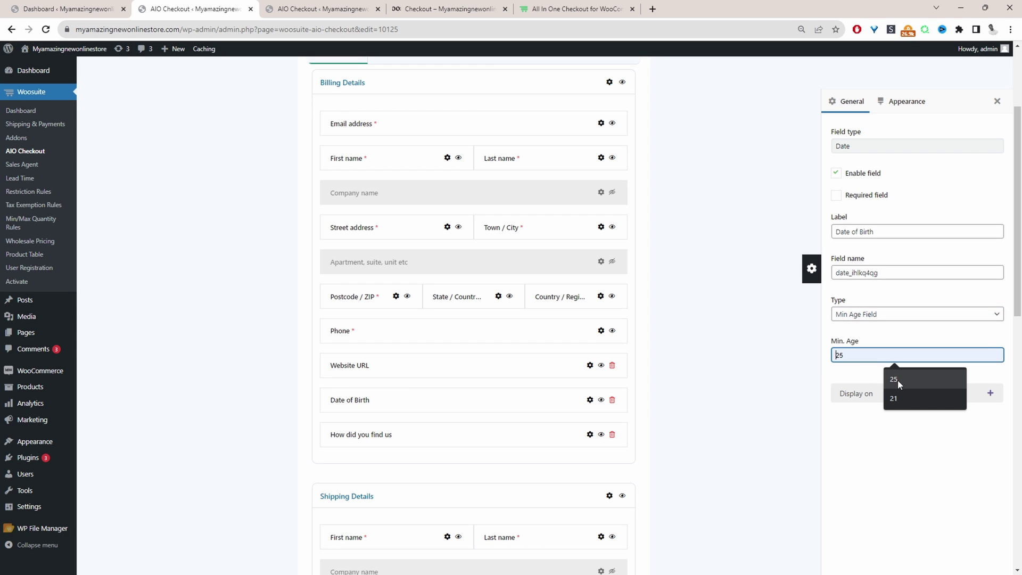
pyautogui.click(897, 394)
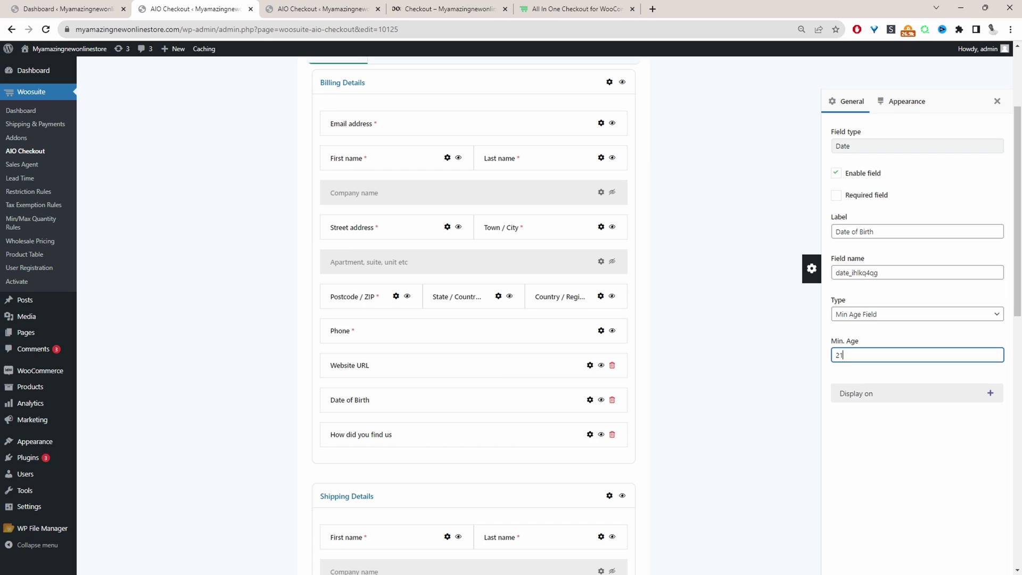
pyautogui.scroll(3, 953, 191)
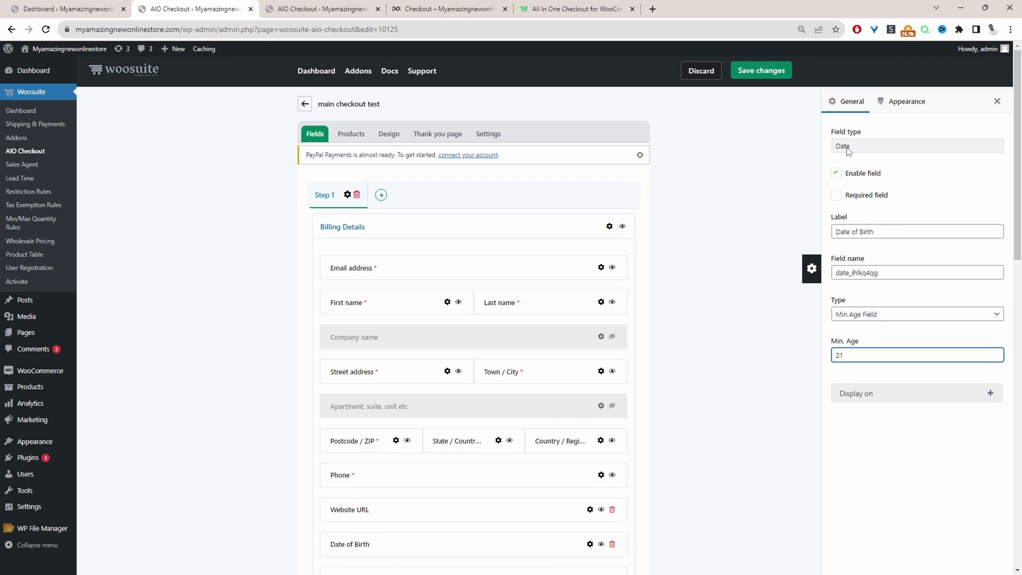
# Browse the form's Verification settings and Design templates, then view its Thank you page settings.
pyautogui.click(471, 366)
pyautogui.scroll(-4, 373, 346)
pyautogui.scroll(4, 424, 278)
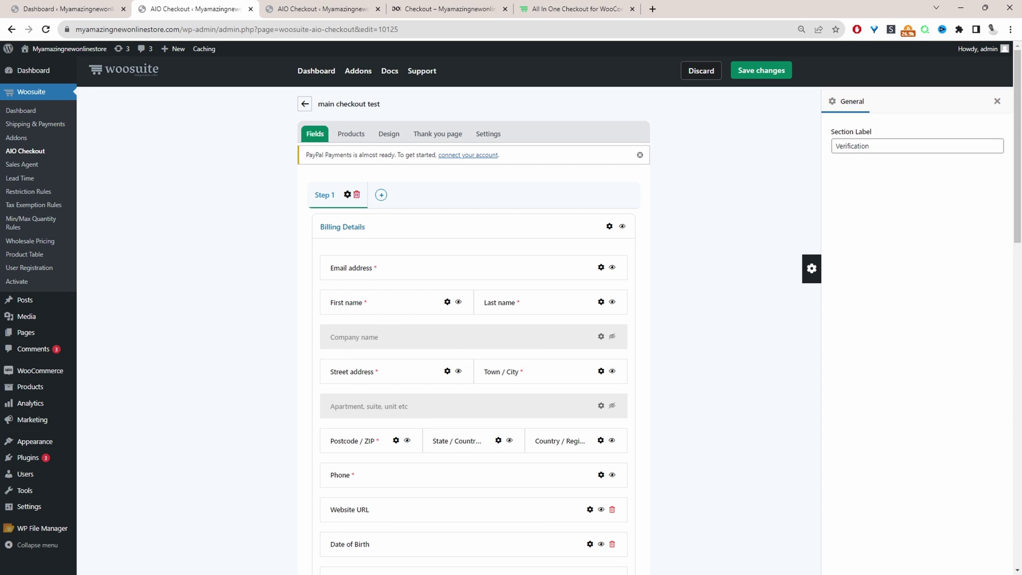
pyautogui.click(388, 136)
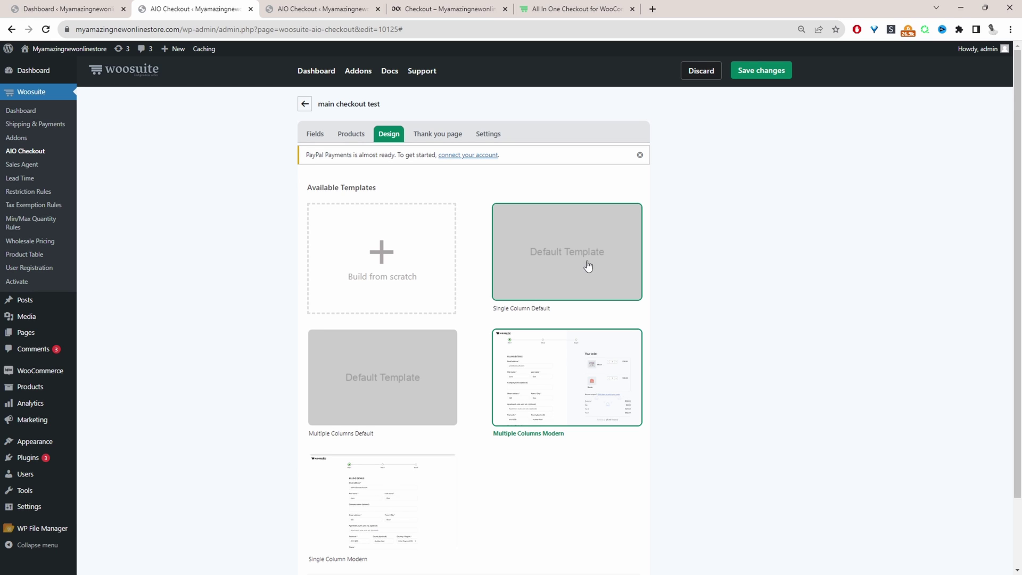
pyautogui.scroll(-1, 591, 298)
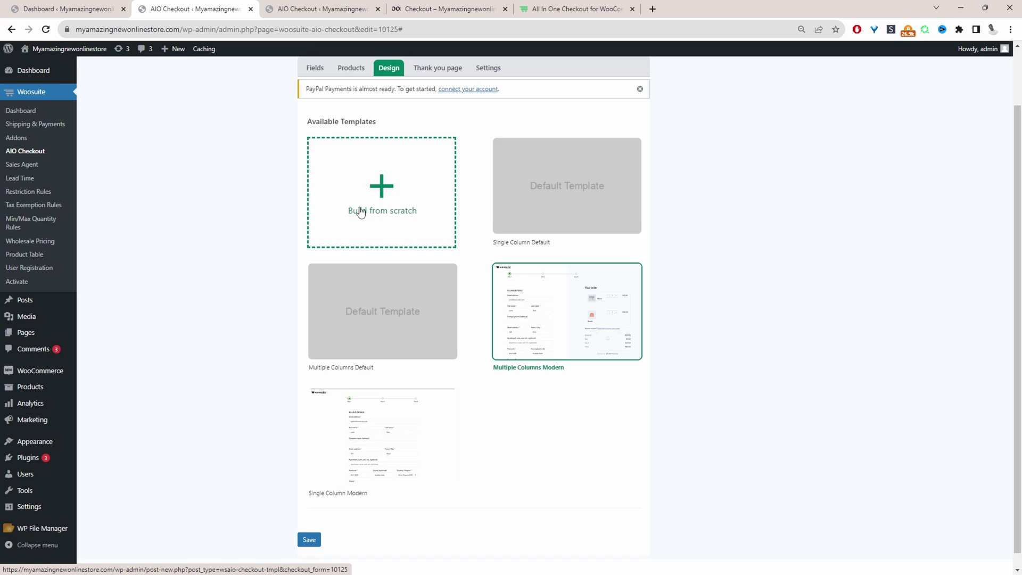
pyautogui.scroll(1, 373, 203)
pyautogui.click(447, 136)
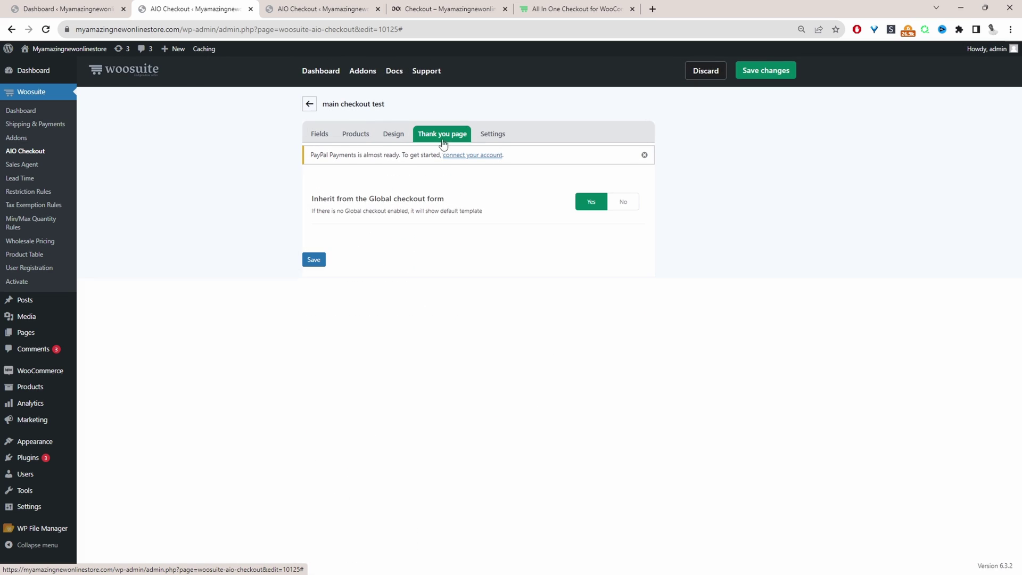
# Switch thank-you page inheritance from the Global checkout form to No, then view the form's Settings.
pyautogui.click(620, 202)
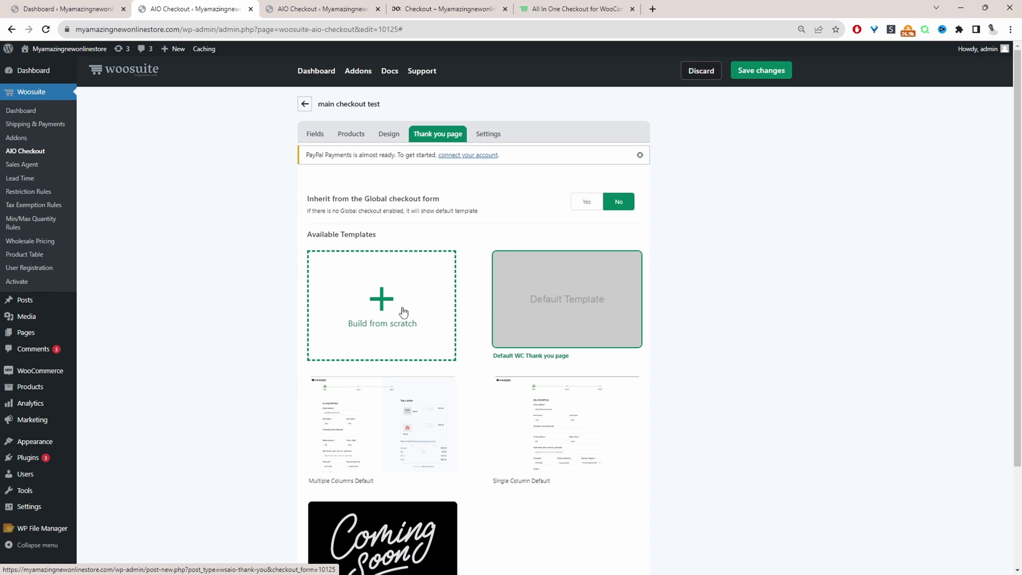
pyautogui.click(488, 134)
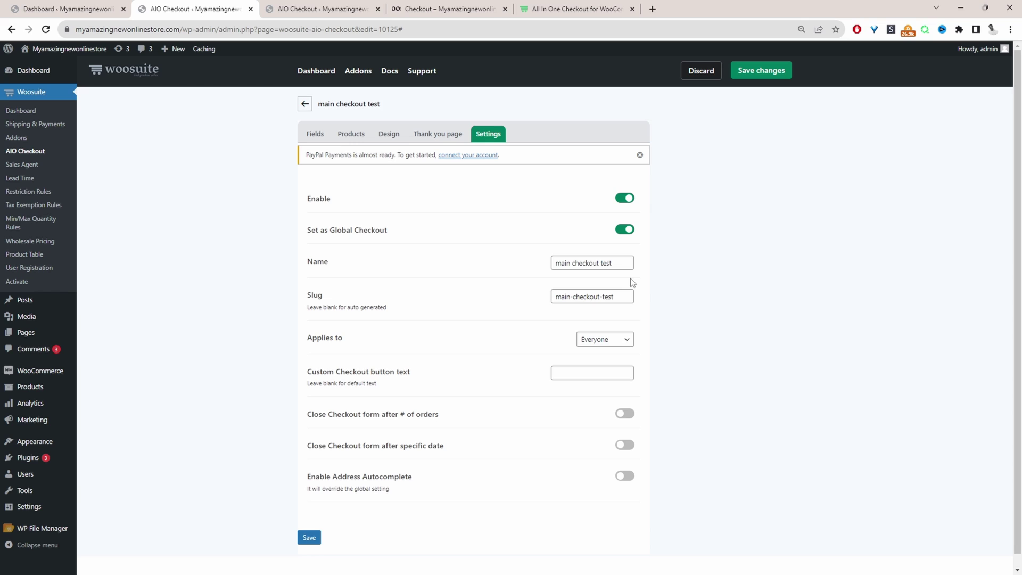
# Set the Custom Checkout button text to 'Complete Order' and save the form changes.
pyautogui.moveTo(623, 263); pyautogui.dragTo(544, 274)
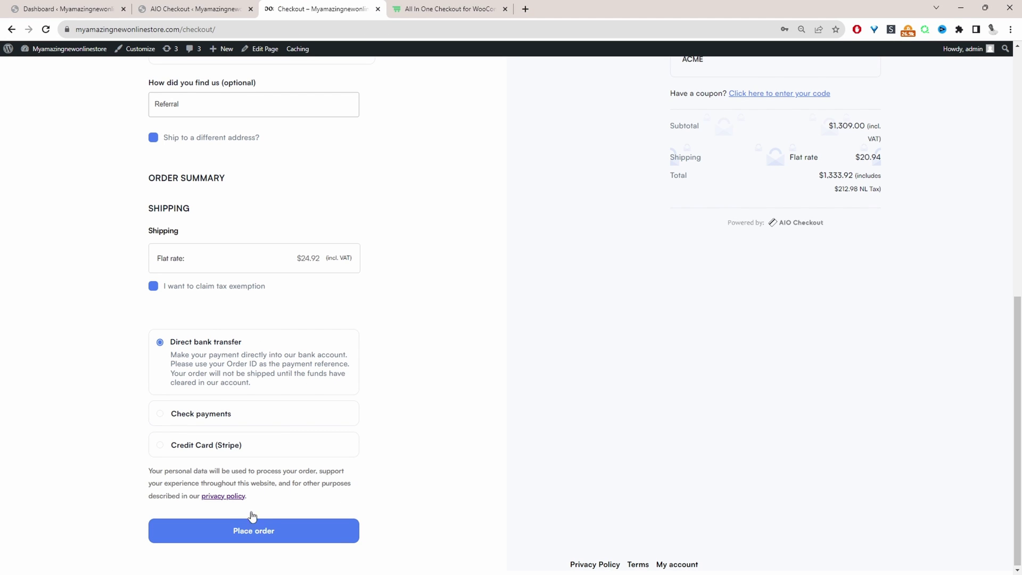
pyautogui.click(151, 5)
pyautogui.click(607, 375)
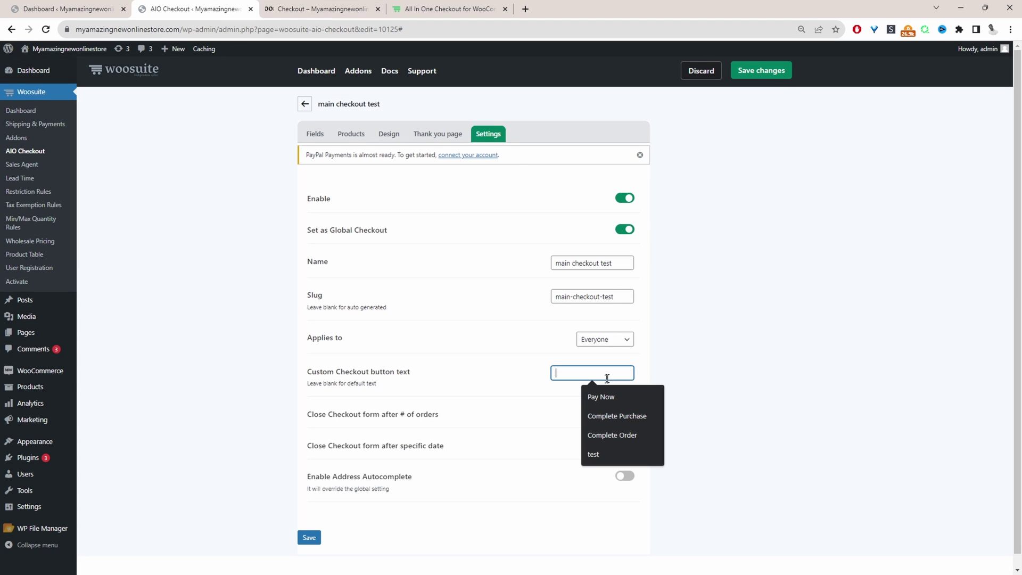
pyautogui.click(618, 435)
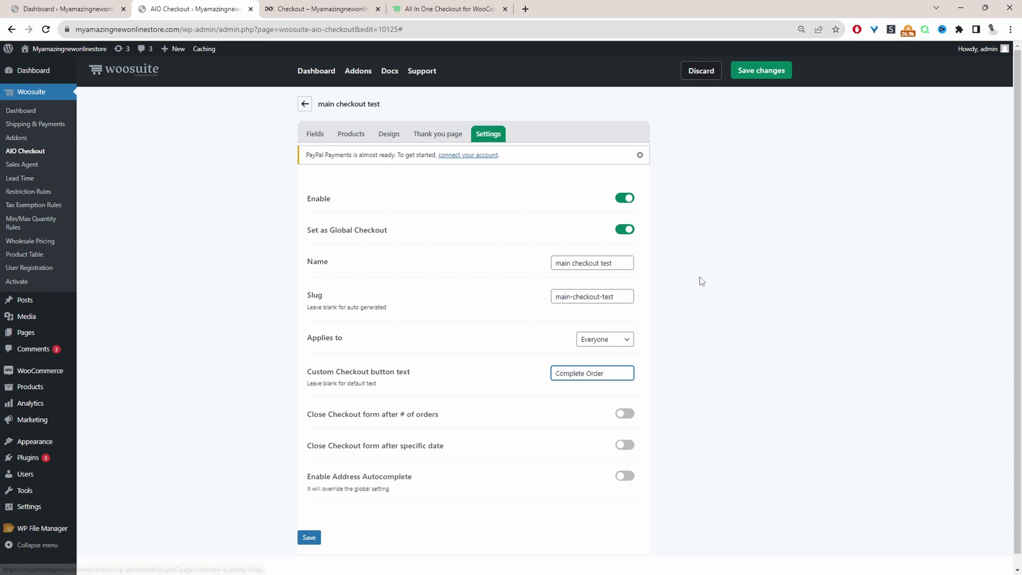
pyautogui.click(755, 75)
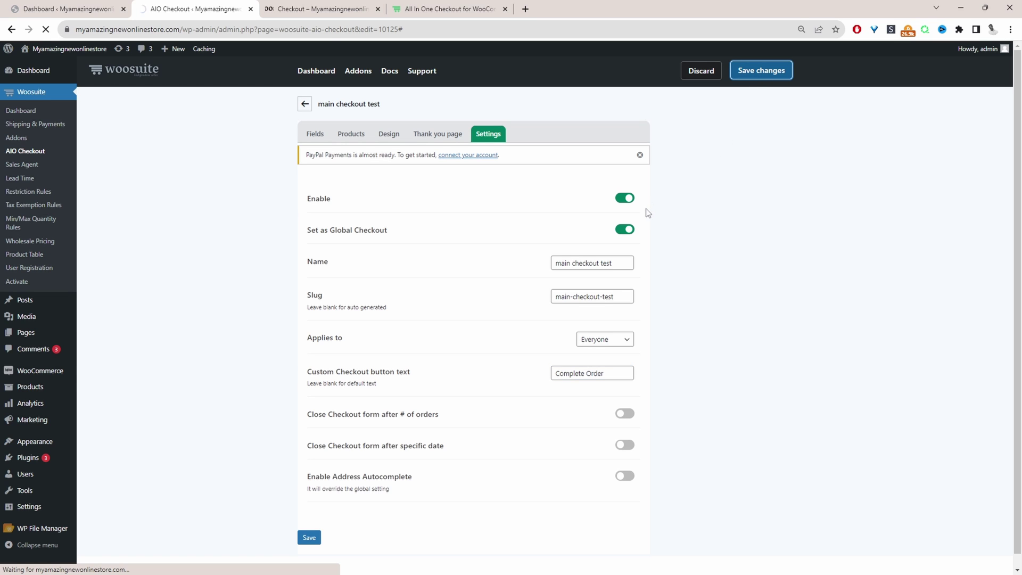
# Reload the storefront Checkout tab and scroll through the updated billing fields.
pyautogui.hotkey('ctrl', 'Tab')
pyautogui.click(47, 29)
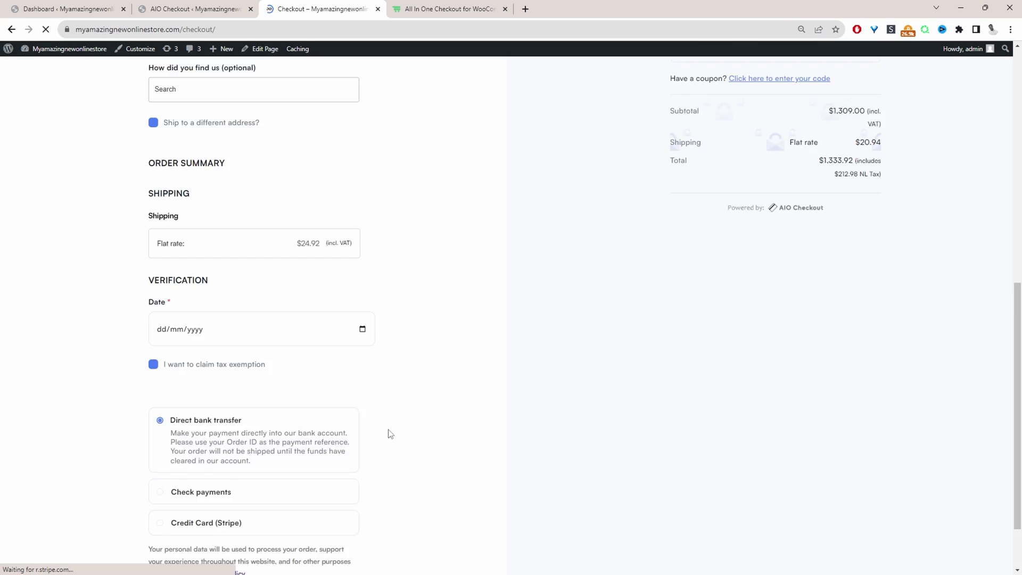
pyautogui.scroll(-9, 481, 372)
pyautogui.scroll(6, 481, 372)
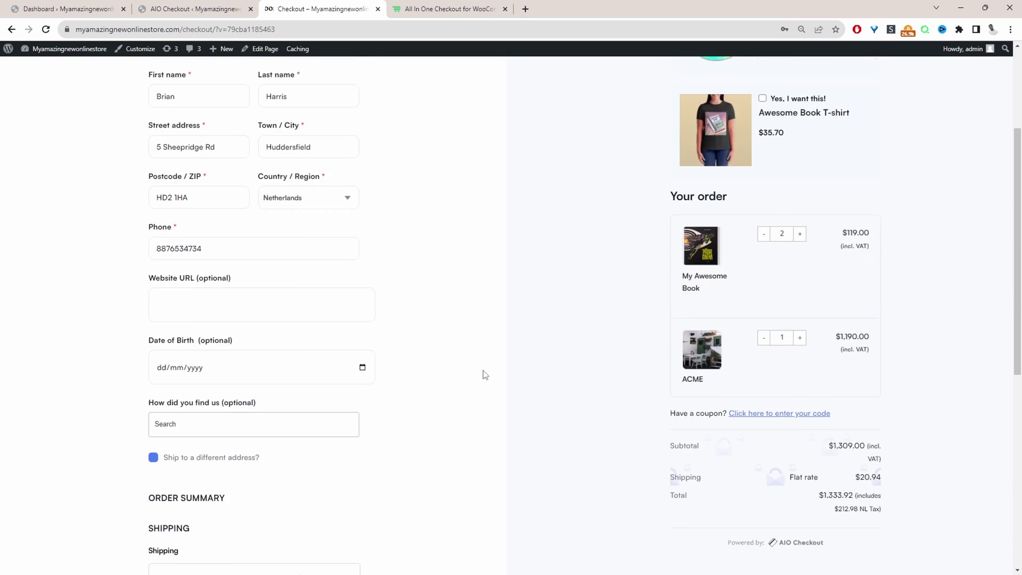